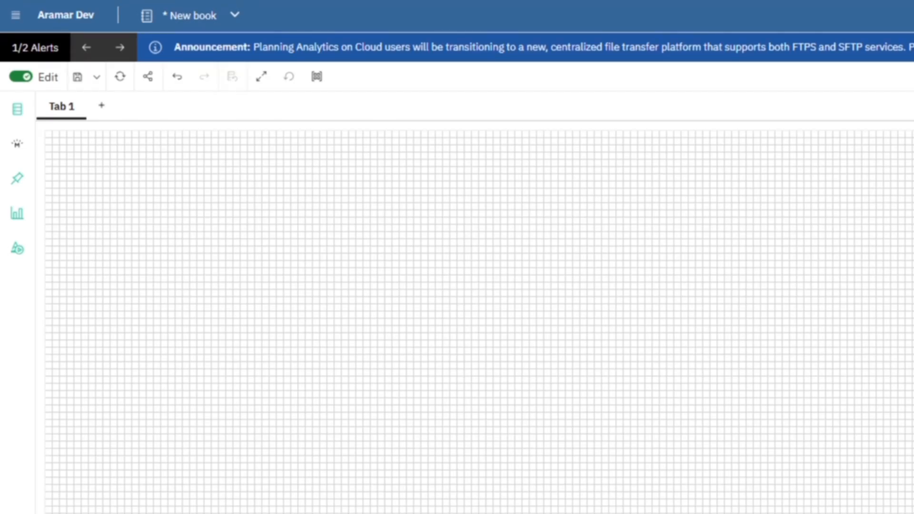
Rename the first sheet of the new book as Sales Revenue
double_click(65, 101)
type("sales Rev")
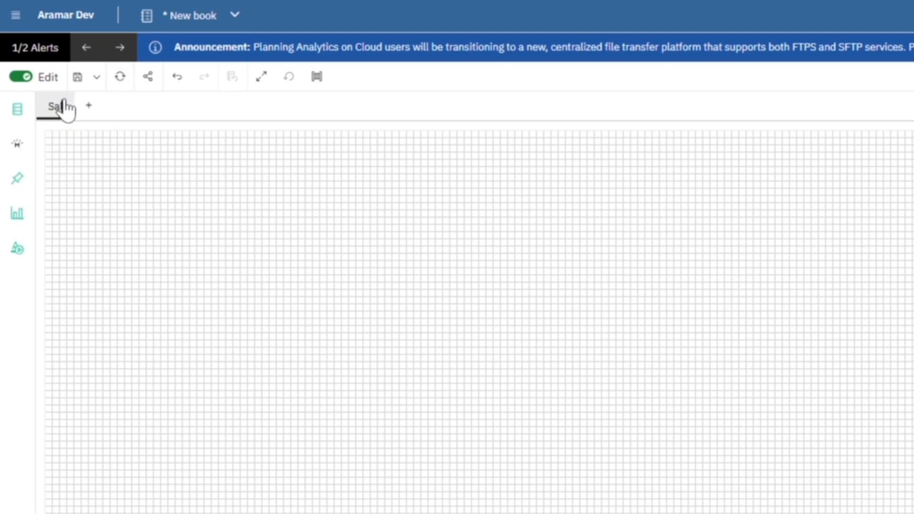
type("enue")
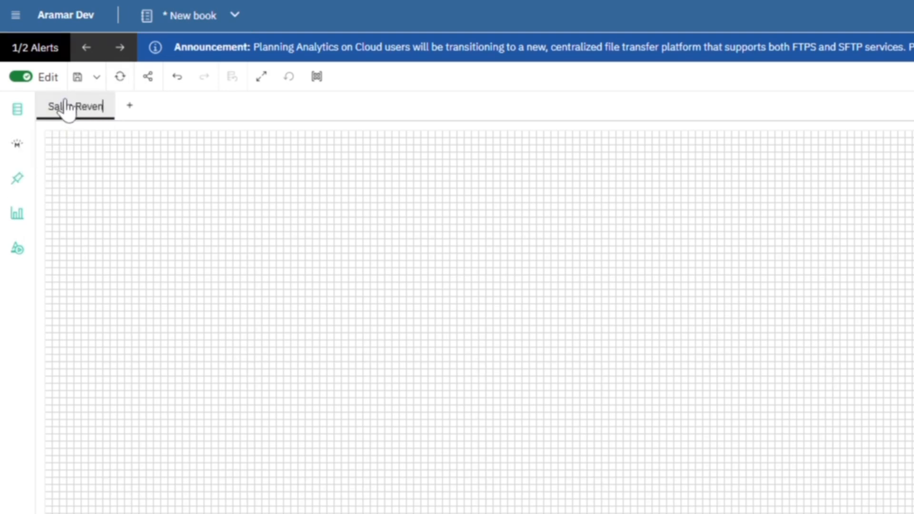
left_click(132, 168)
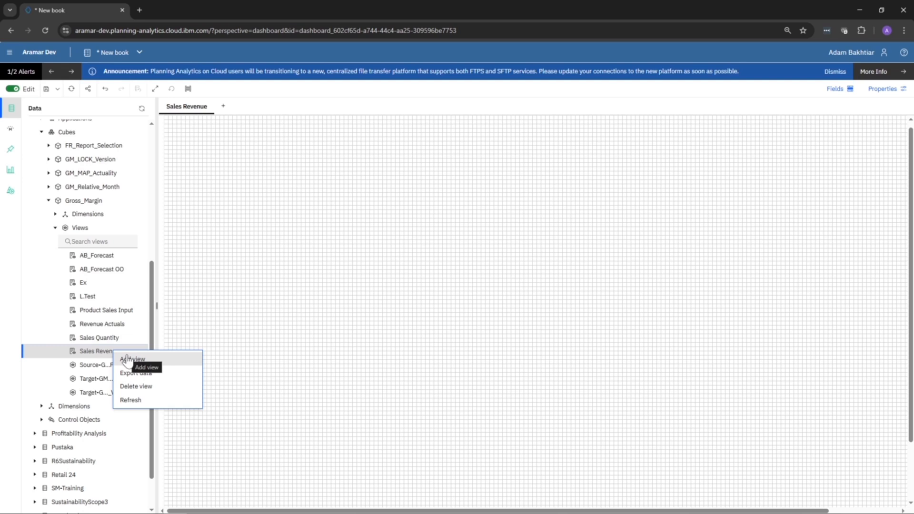
Add the Gross_Margin cube's Sales Revenue view to the sheet and enlarge it to show more rows and periods
left_click(127, 360)
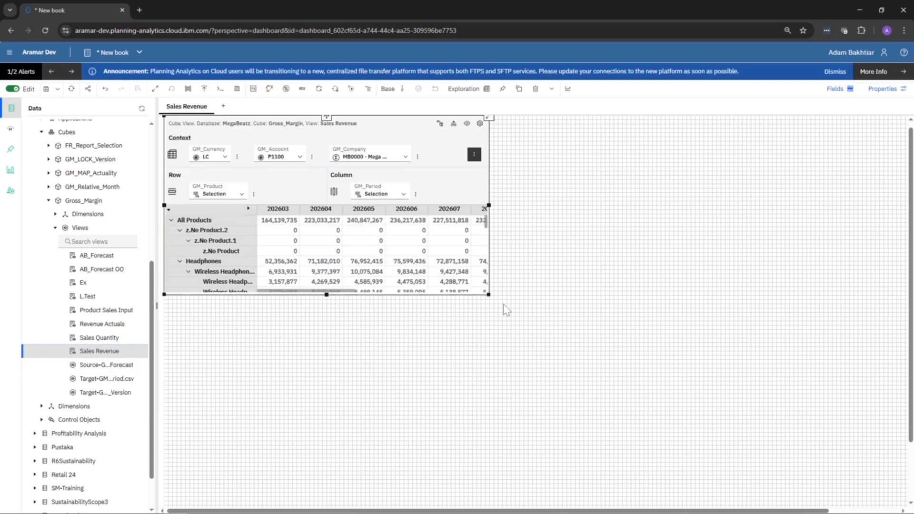
left_click_drag(487, 293, 845, 508)
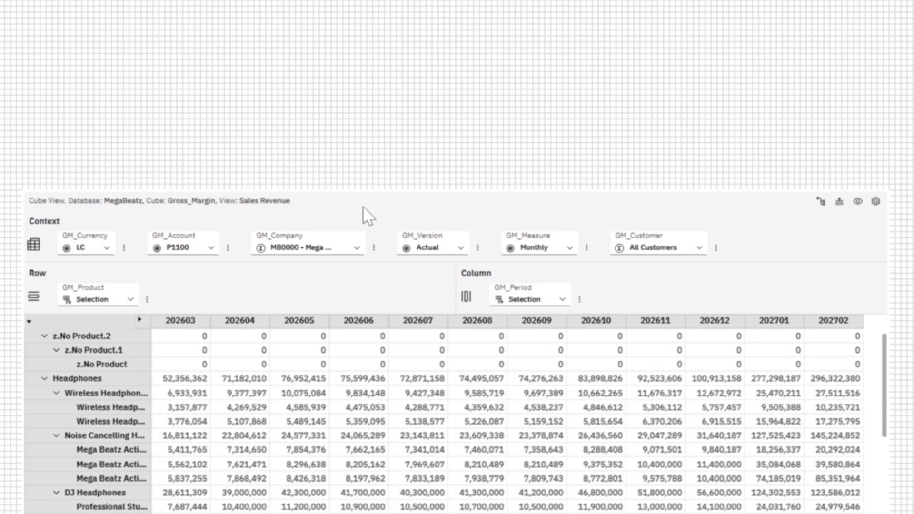
Place standalone GM_Company and GM_Customer selectors side by side above the Sales Revenue view
left_click(291, 249)
left_click_drag(187, 143, 21, 142)
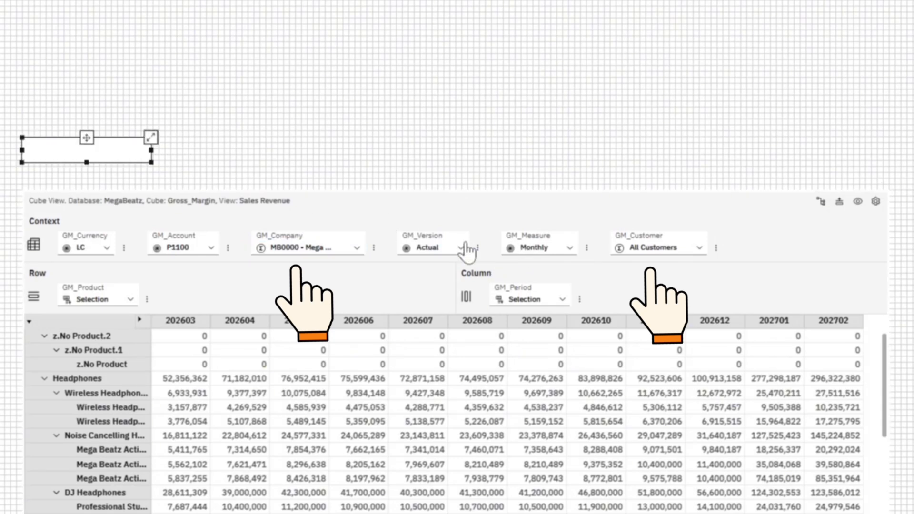
left_click_drag(650, 248, 218, 145)
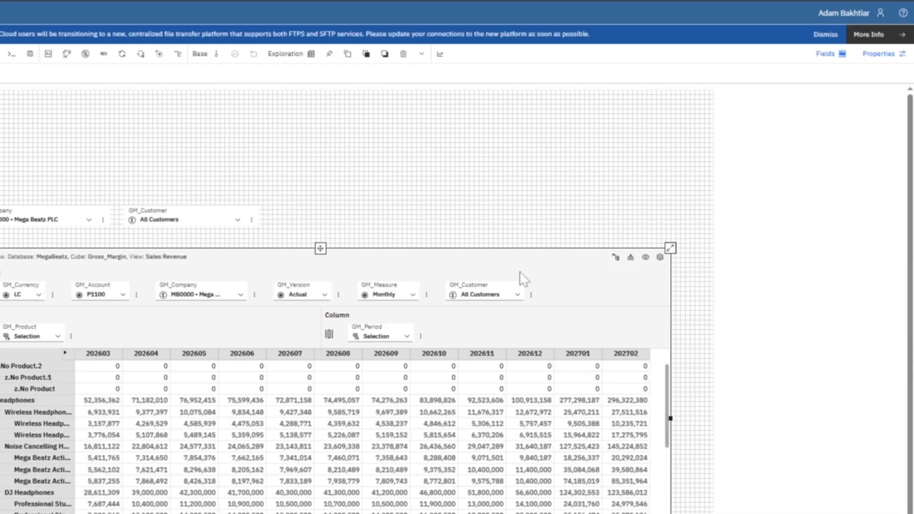
Synchronize only the GM_Company and GM_Customer hierarchies of the Sales Revenue view, excluding Account, Currency, Measure, Period, Product and Version
left_click(878, 55)
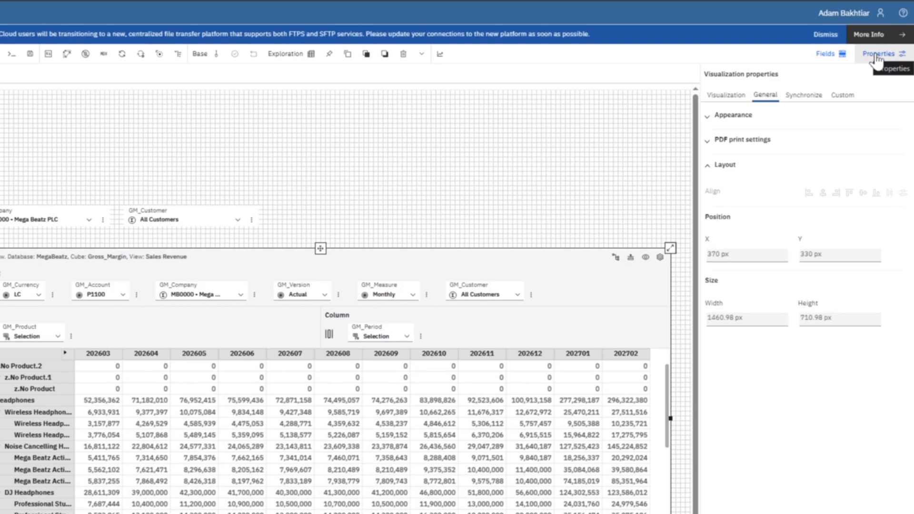
left_click(815, 107)
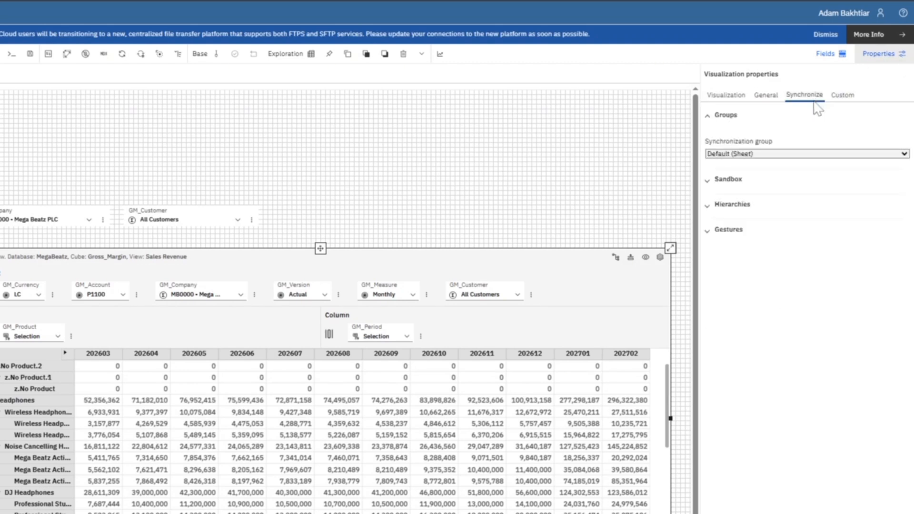
left_click(776, 208)
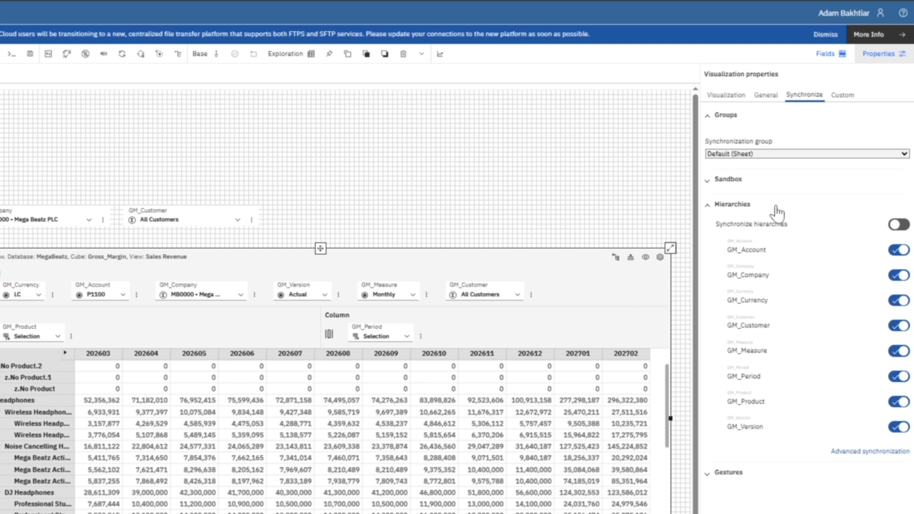
left_click(894, 252)
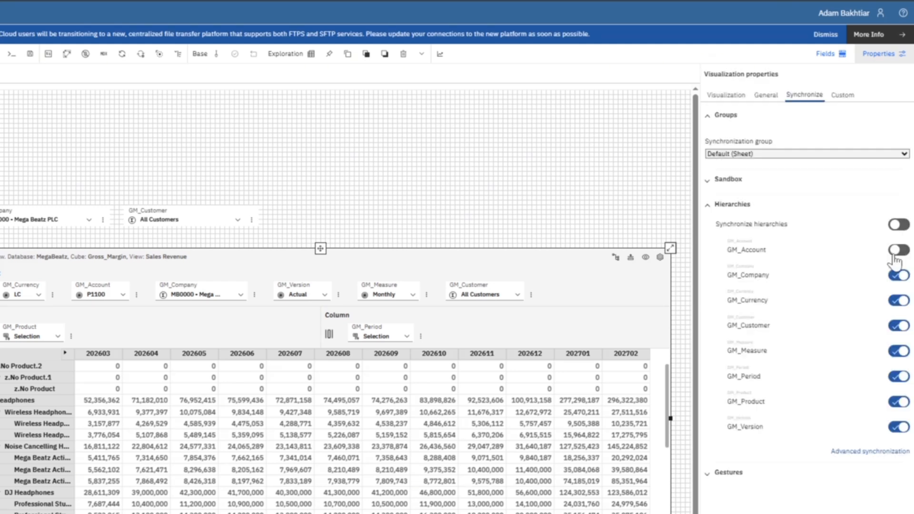
left_click(897, 303)
left_click(900, 353)
left_click(900, 378)
left_click(899, 402)
left_click(900, 427)
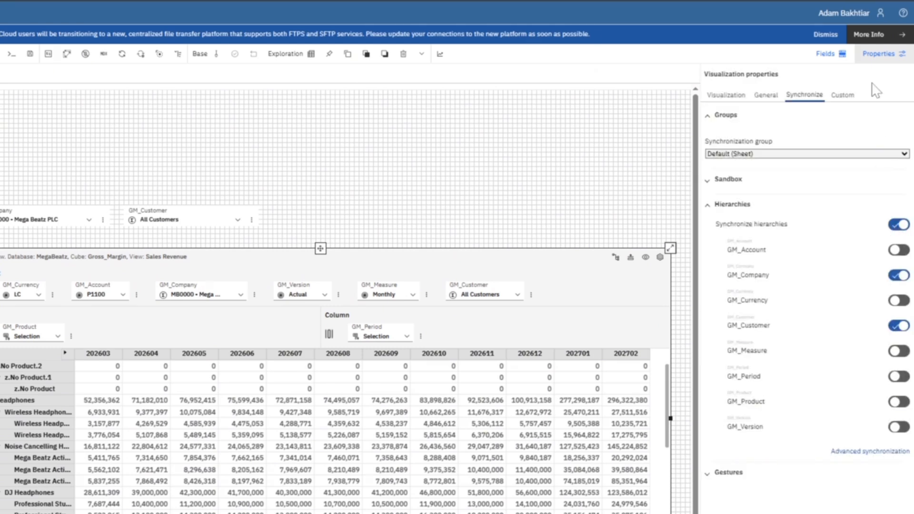
left_click(877, 54)
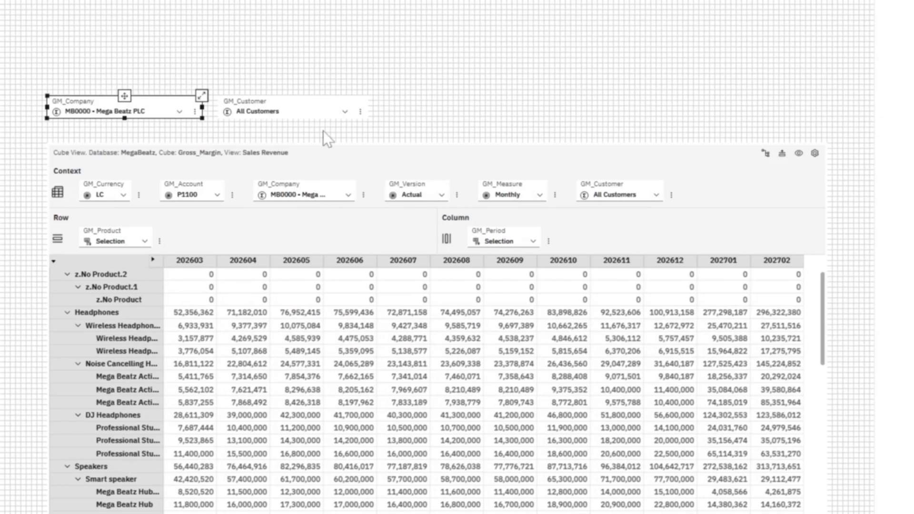
Test the standalone company selector with 1005 - Monkey Feet Ltd and return it to MB0000 - Mega Beatz PLC
left_click(174, 114)
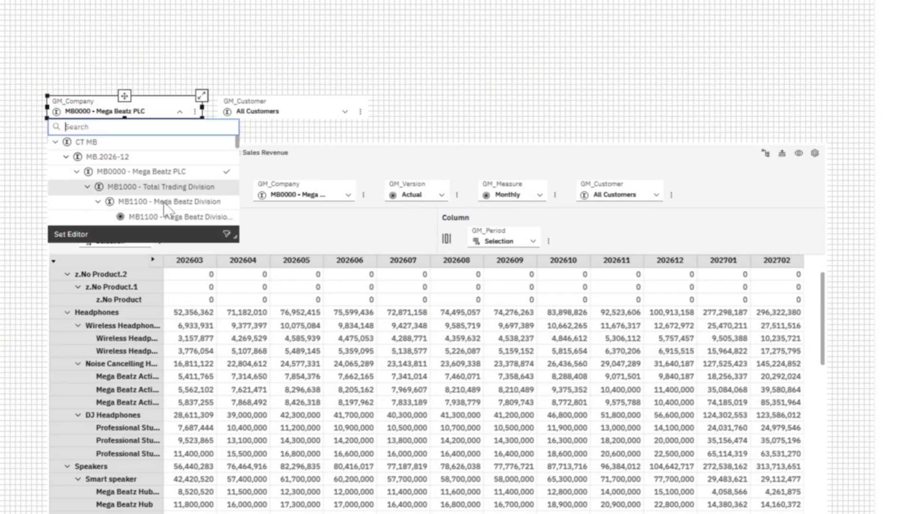
left_click(165, 199)
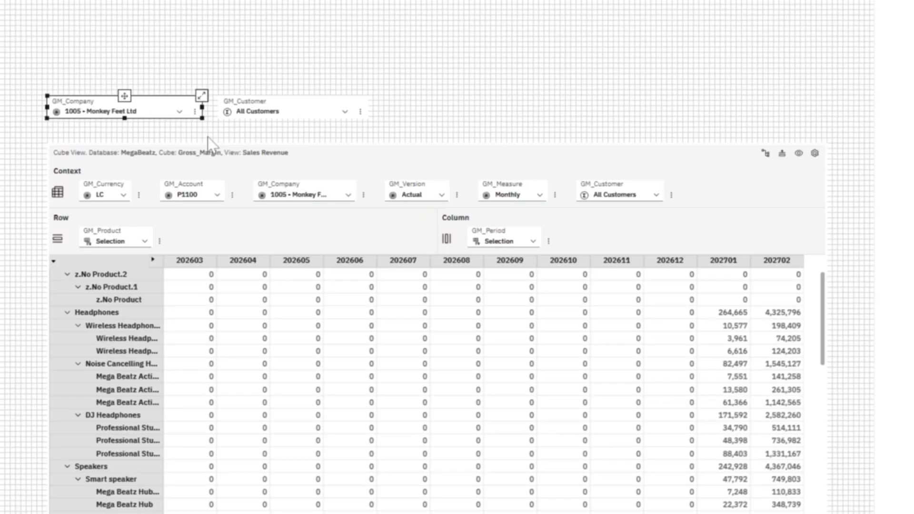
left_click(157, 117)
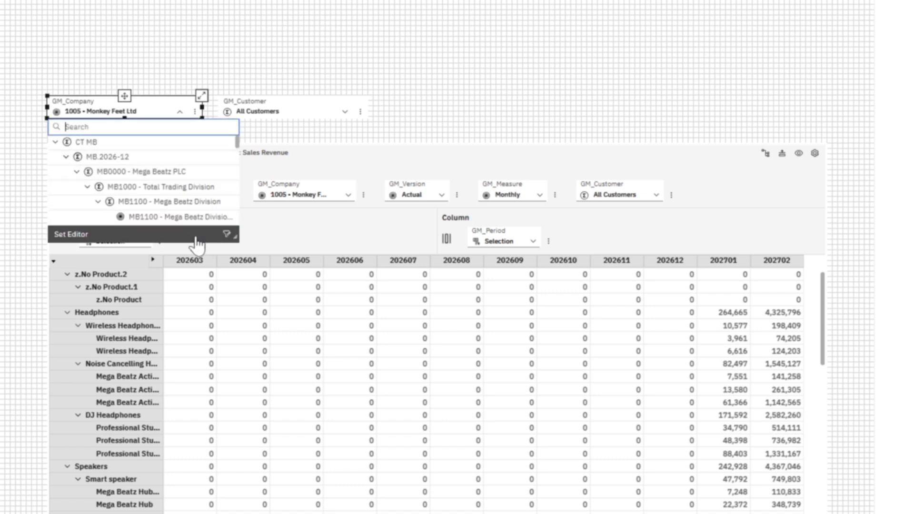
Set the standalone GM_Customer selector to B100
left_click(303, 112)
left_click(295, 202)
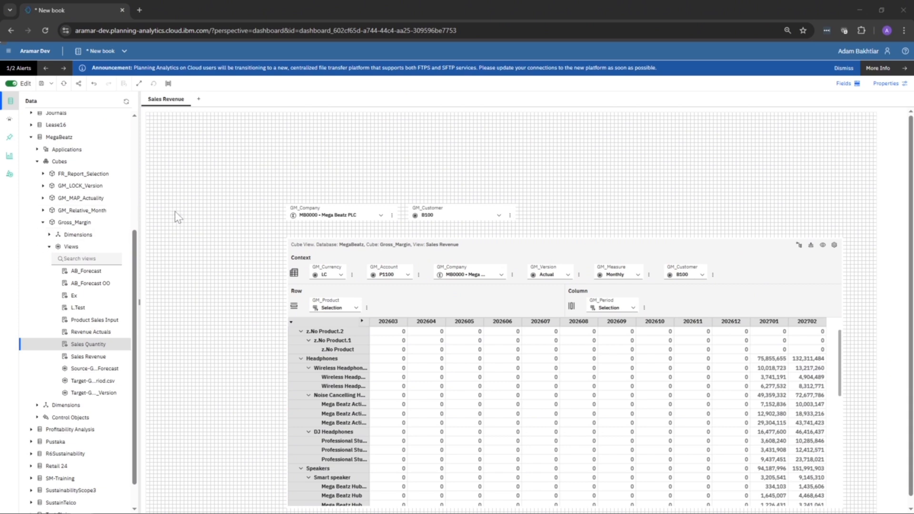
Duplicate the Sales Revenue sheet and name the copy Sales Quantity
right_click(167, 106)
left_click(170, 128)
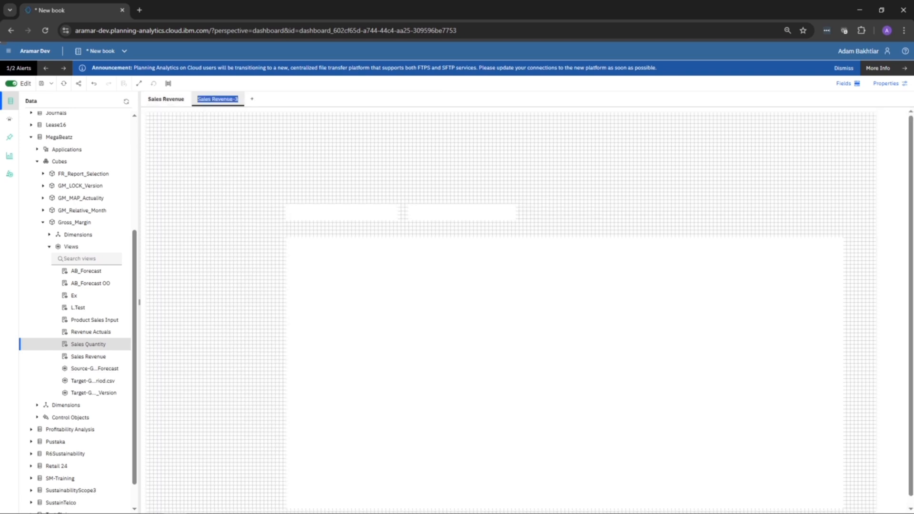
type("Sales Qu")
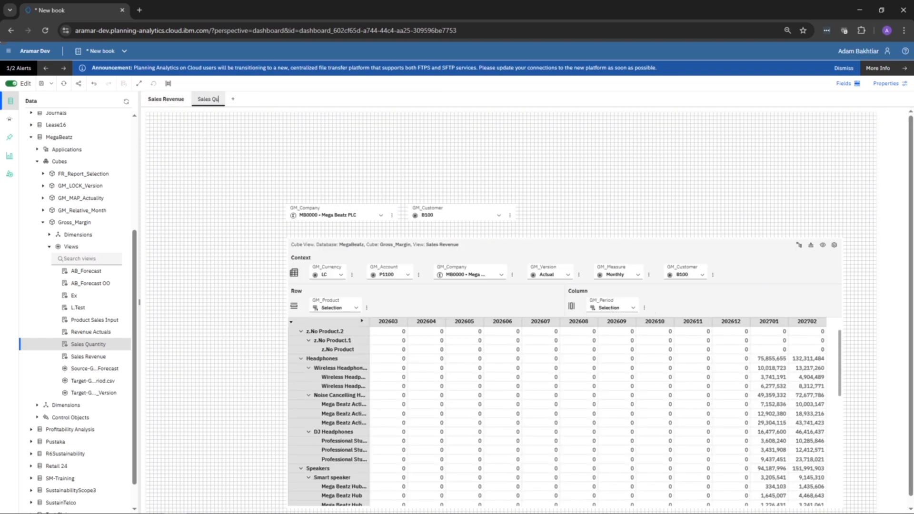
type("antity")
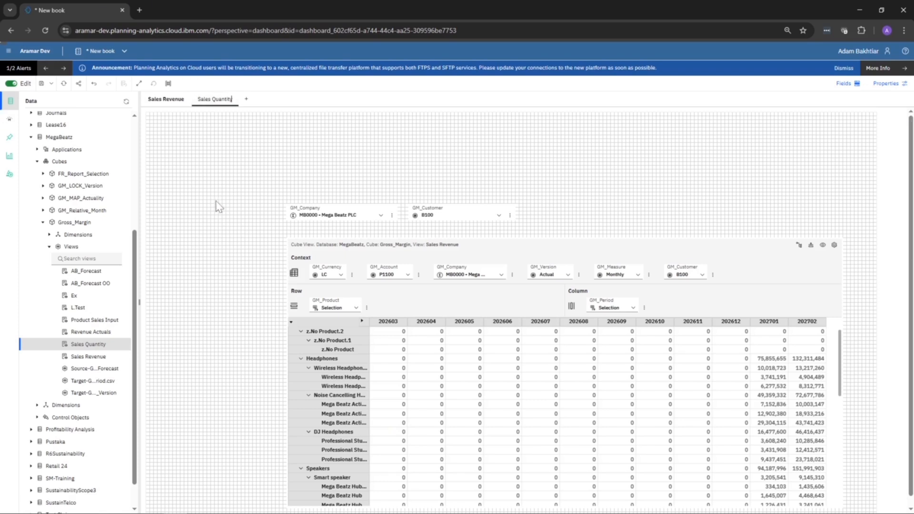
Replace the copied Sales Revenue view on the Sales Quantity sheet with the Gross_Margin cube's Sales Quantity view
left_click(485, 257)
key("Delete")
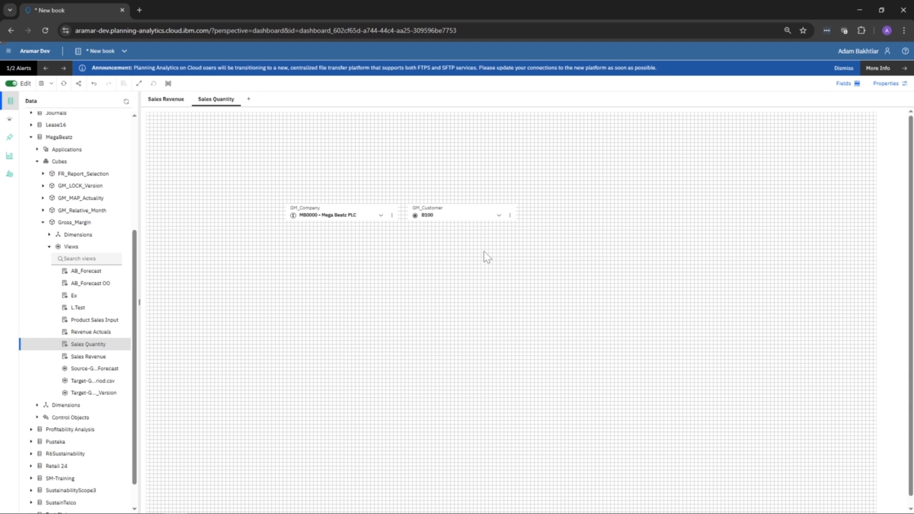
right_click(90, 350)
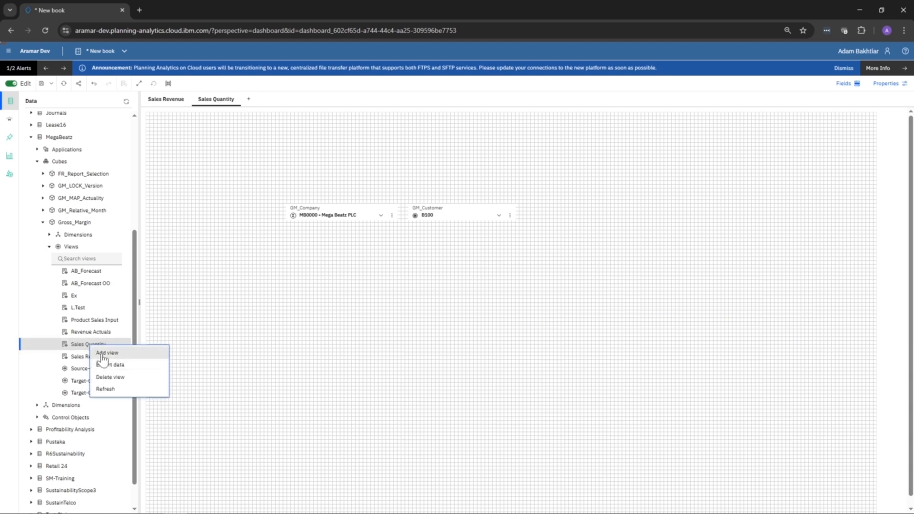
left_click(100, 358)
Position the Sales Quantity view below the two selectors and enlarge it to about 1,190 px wide with more rows
left_click_drag(662, 113, 428, 238)
left_click_drag(573, 318, 732, 318)
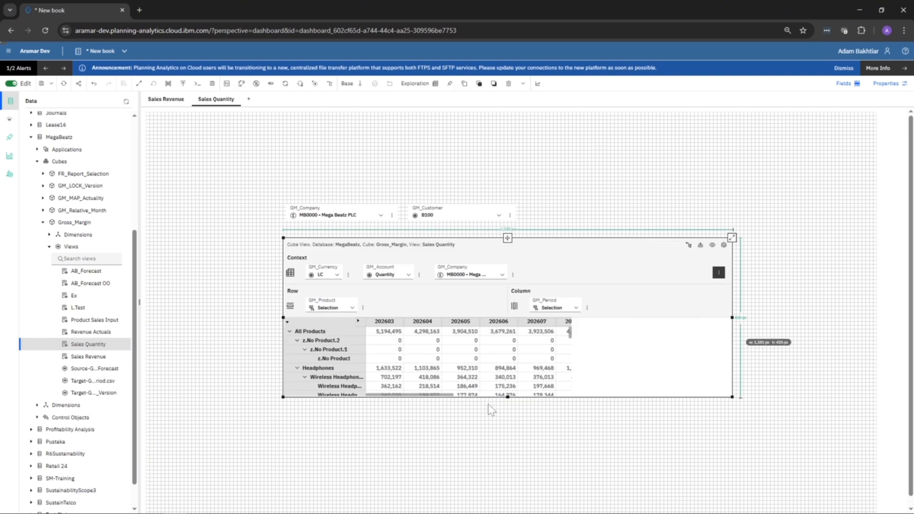
left_click_drag(508, 397, 508, 478)
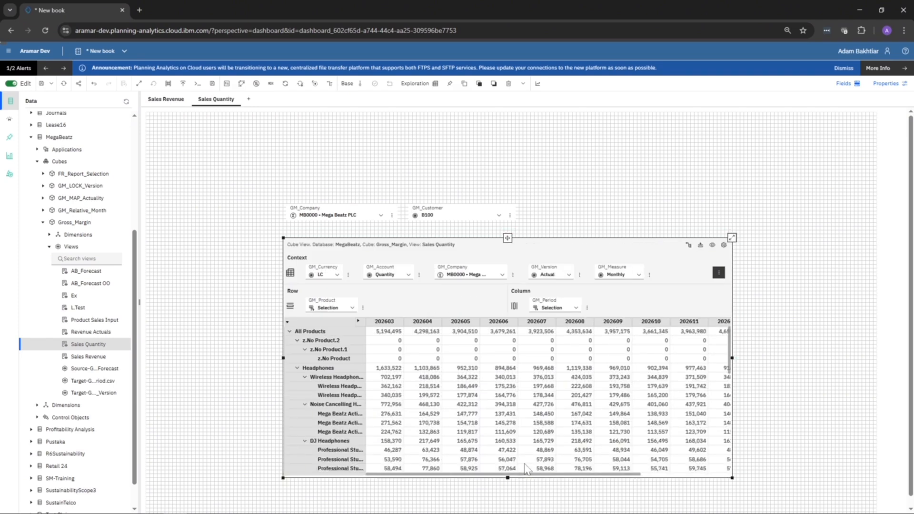
Set up hierarchy synchronization for the Sales Quantity view so it follows the GM_Company and GM_Customer selectors
left_click(885, 83)
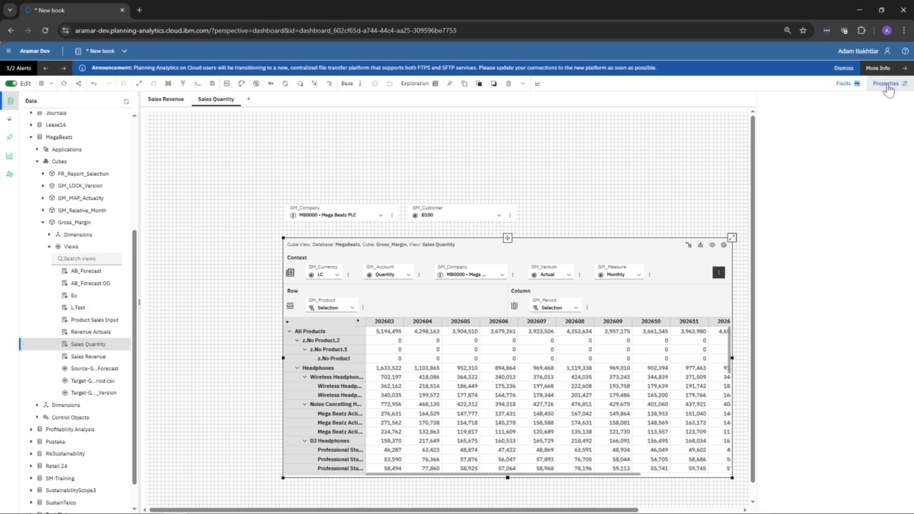
left_click(904, 239)
left_click(903, 279)
left_click(903, 319)
left_click(904, 360)
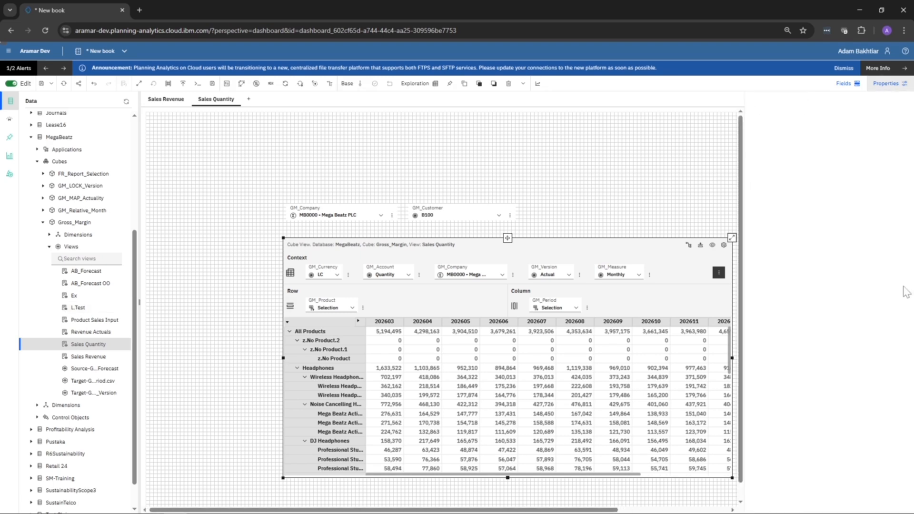
left_click(281, 168)
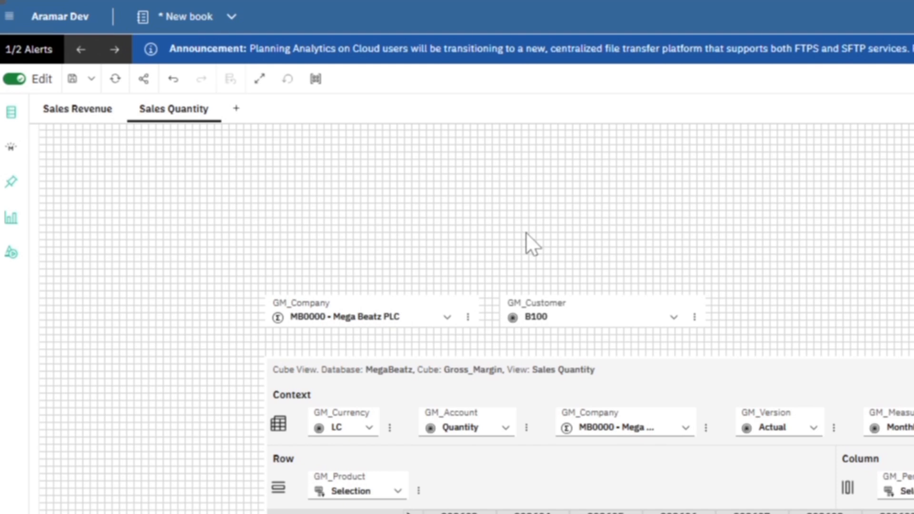
Start saving the book, create a shared folder named for the recipient, and open that recipient's folder as the save destination
left_click(72, 80)
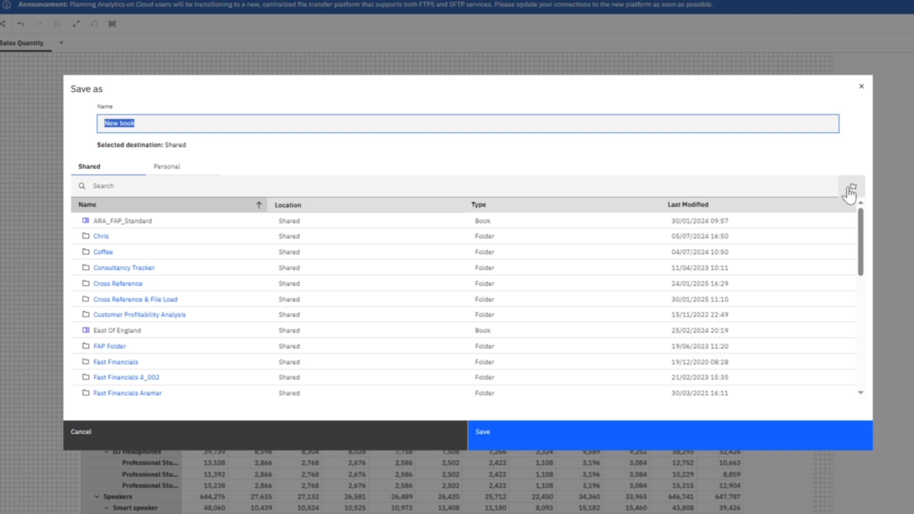
left_click(850, 188)
type("For Garry")
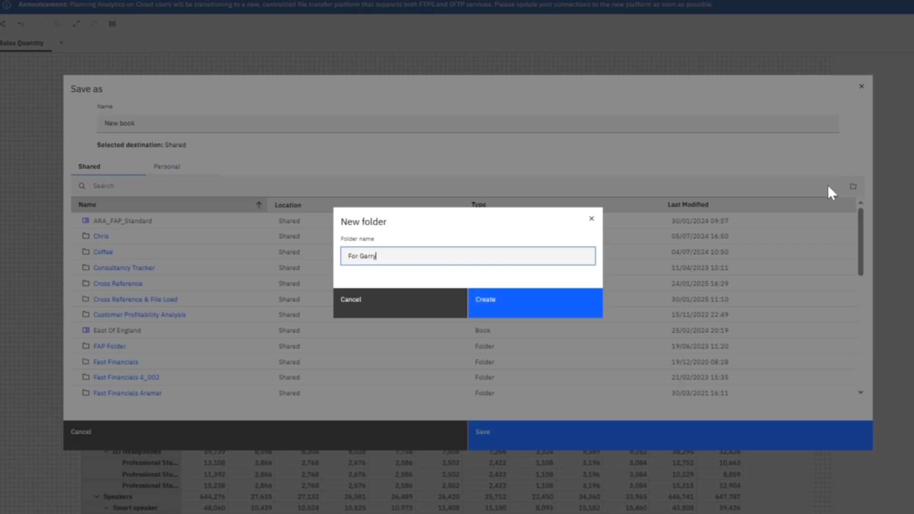
key("Return")
scroll(241, 310, "down", 5)
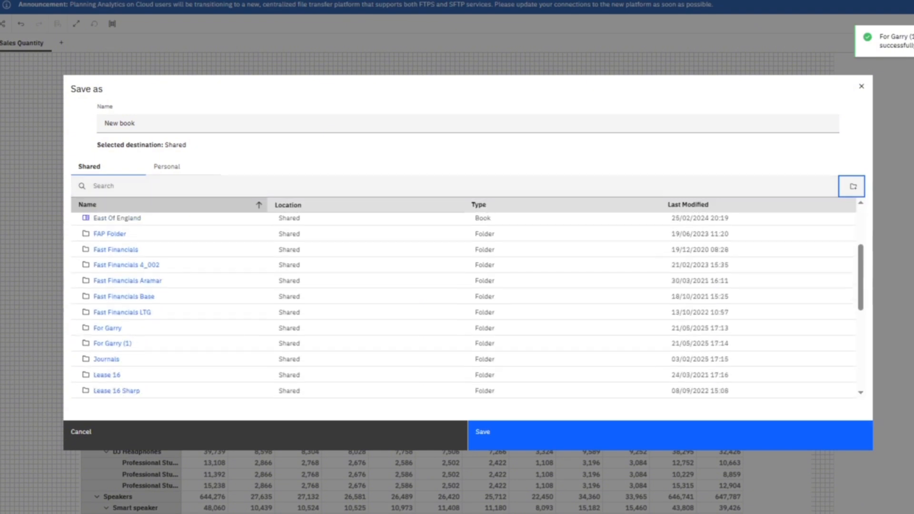
left_click(108, 324)
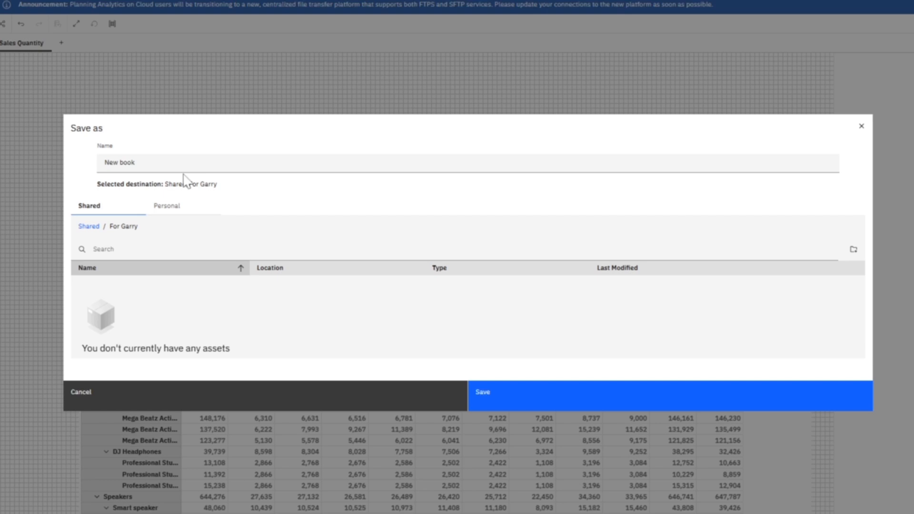
Save the book under the name Sales in the chosen shared folder
triple_click(135, 162)
type("Sales")
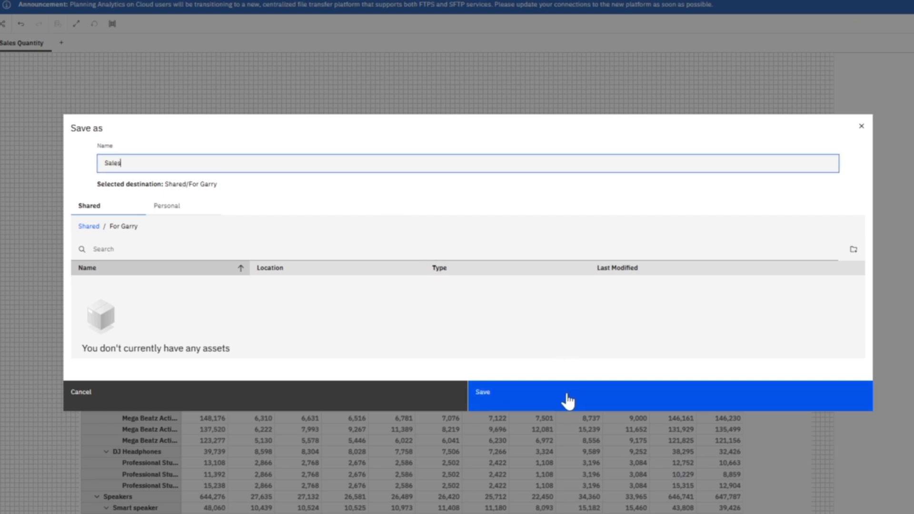
left_click(568, 402)
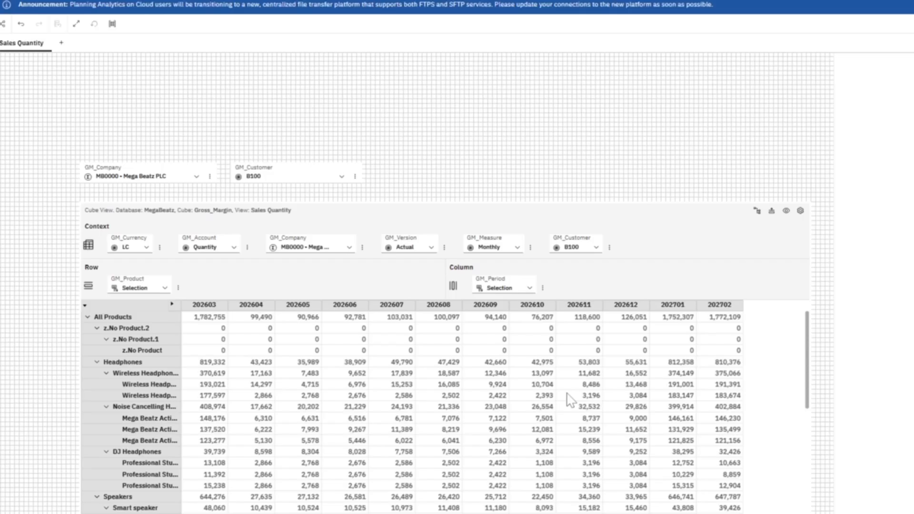